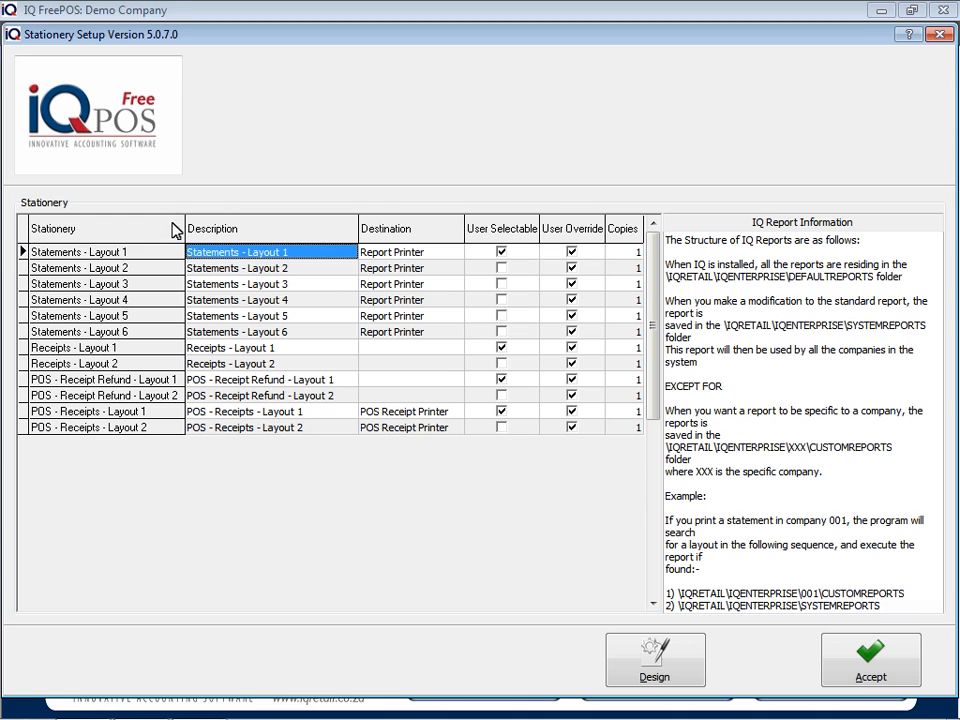
# Open the Statements - Layout 1 stationery in the report designer.
pyautogui.click(40, 352)
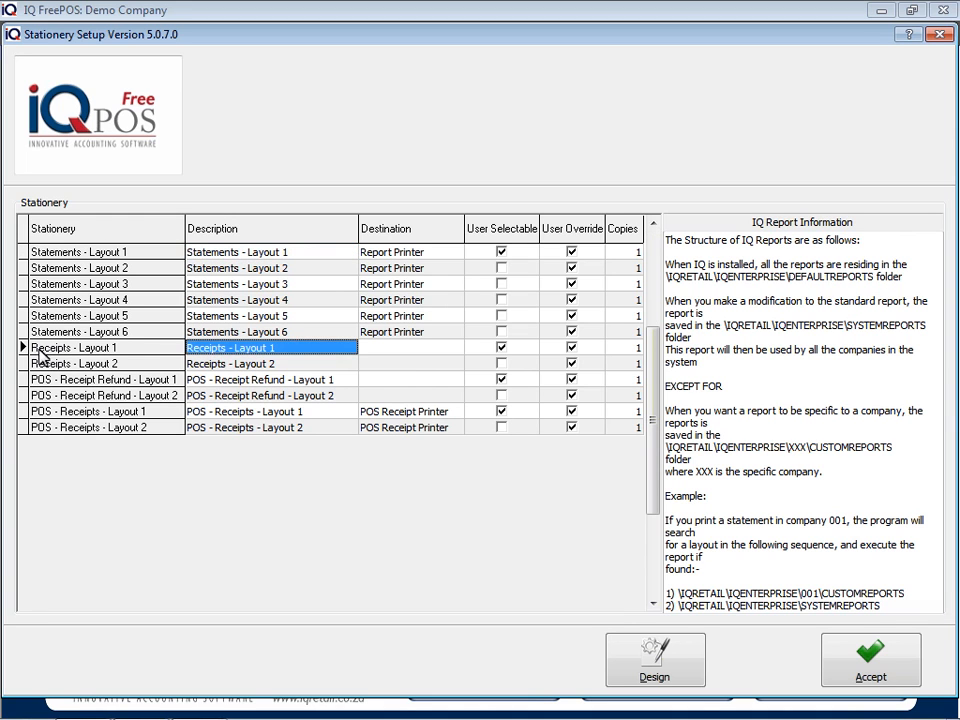
pyautogui.click(44, 412)
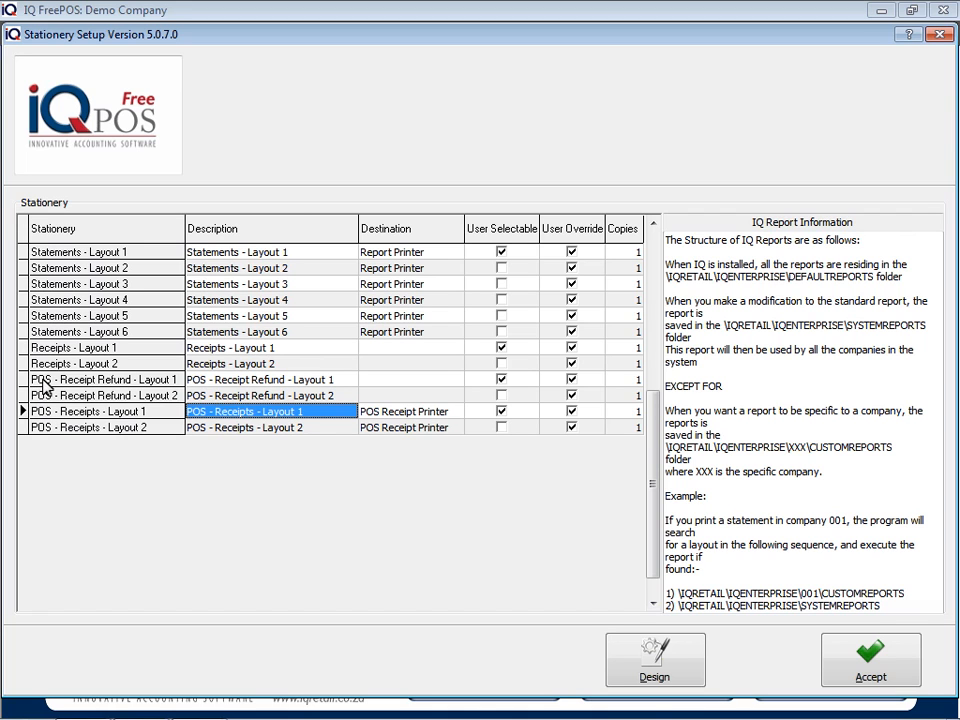
pyautogui.click(42, 348)
pyautogui.click(75, 410)
pyautogui.click(68, 255)
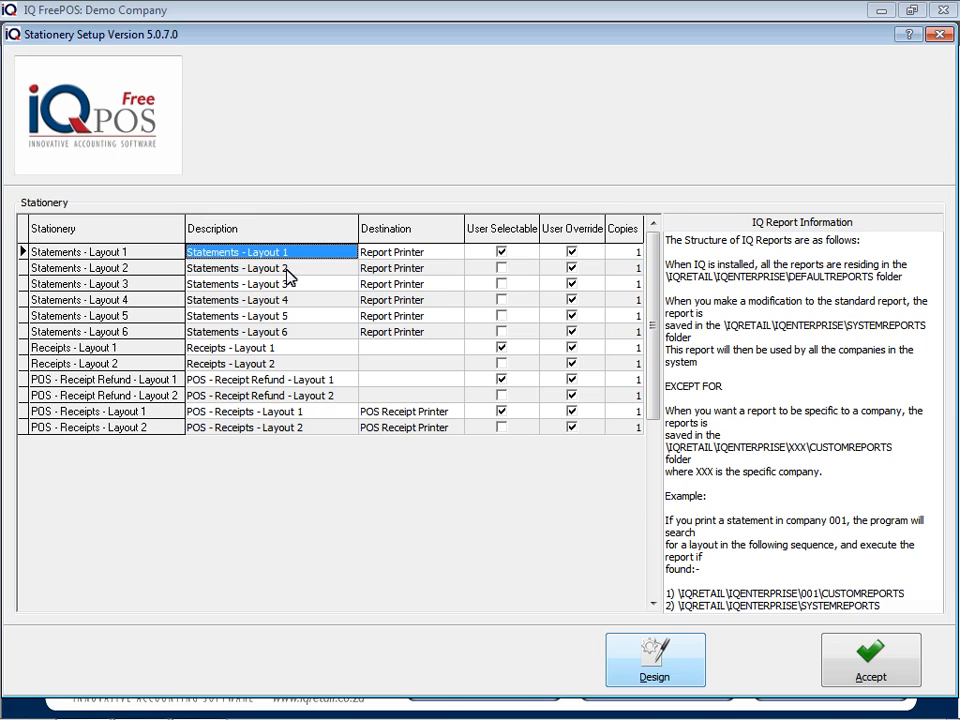
pyautogui.click(680, 657)
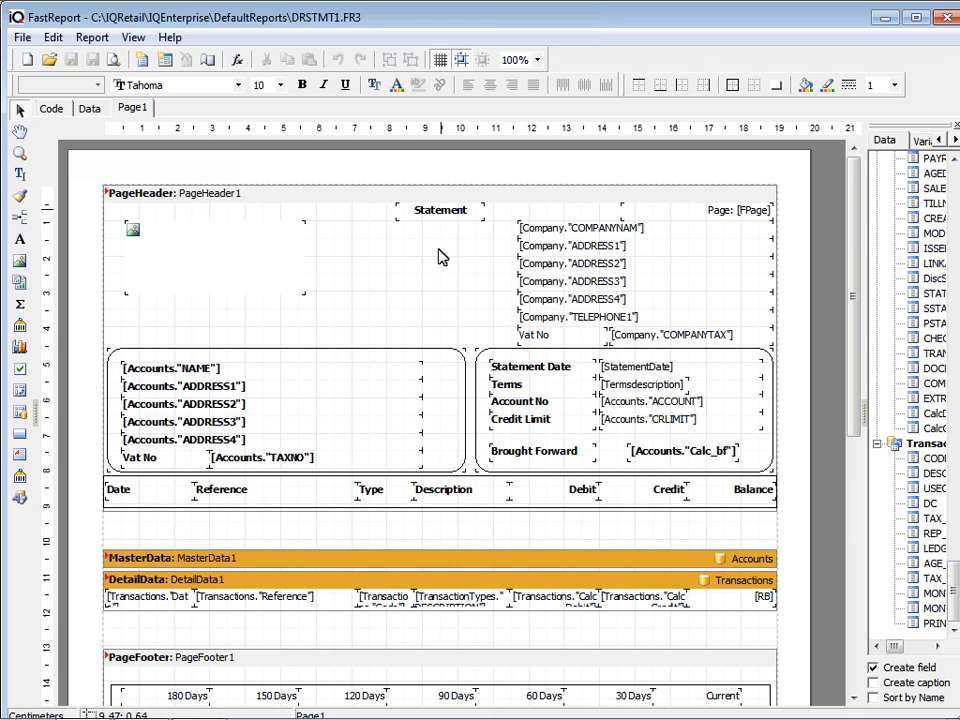
# Set the font size of the Statement title in the page header to 10.
pyautogui.click(441, 215)
pyautogui.click(282, 85)
pyautogui.click(272, 164)
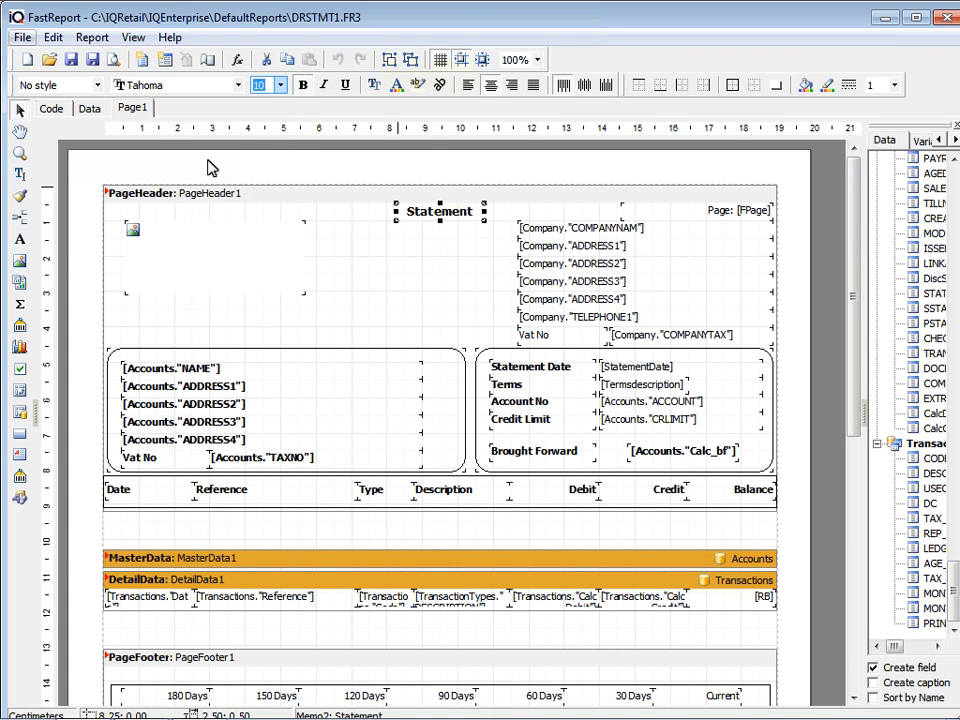
# Review the available save options for the statement report, and close the report designer.
pyautogui.click(21, 38)
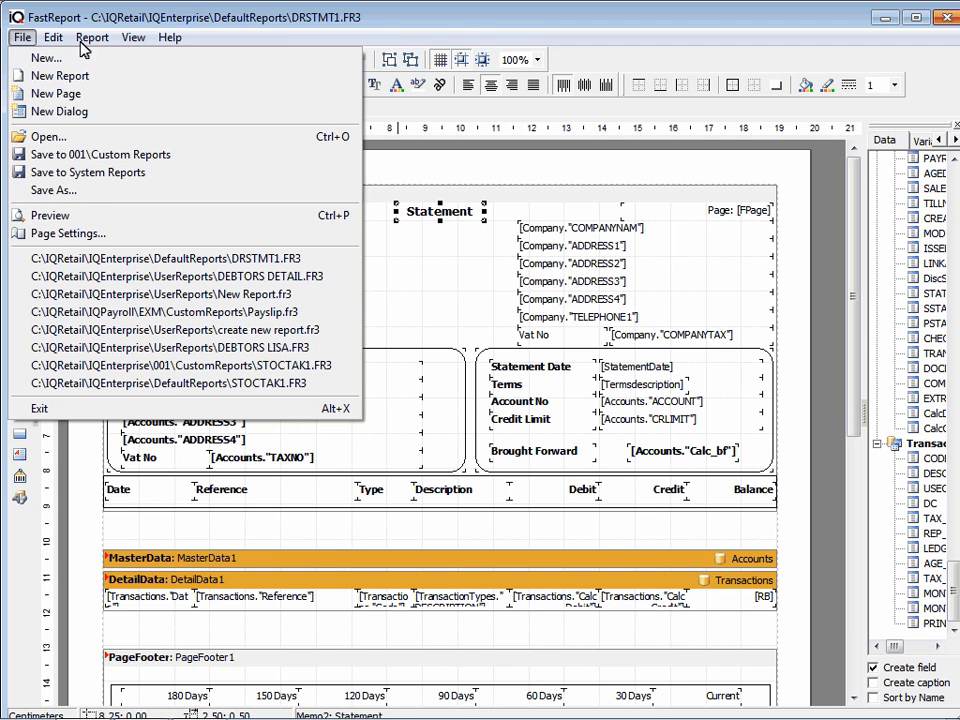
pyautogui.click(510, 8)
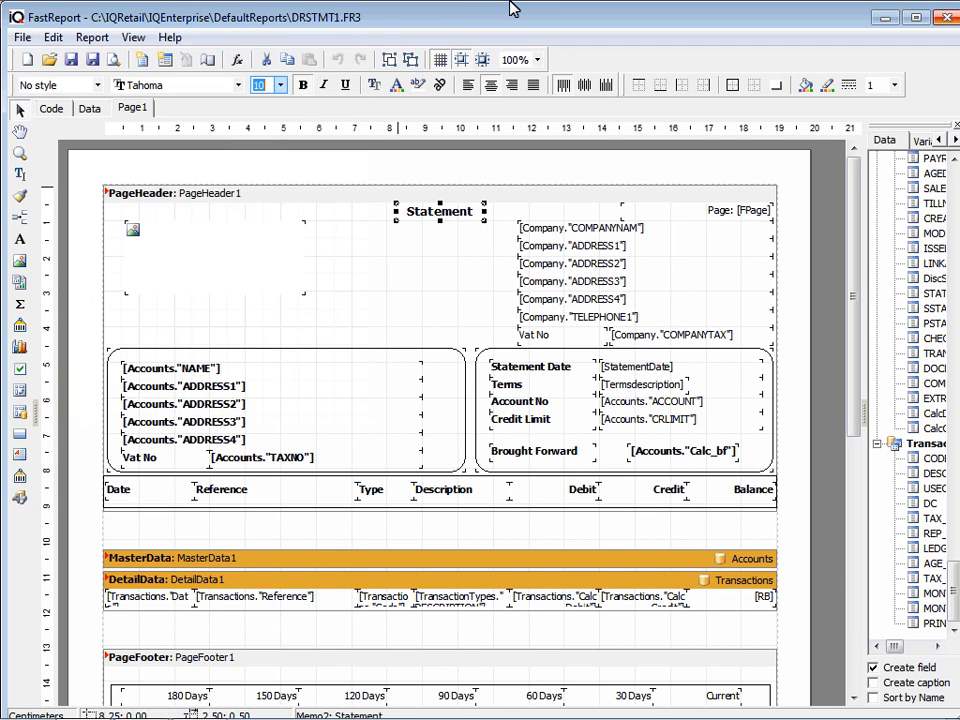
pyautogui.click(945, 20)
pyautogui.click(438, 416)
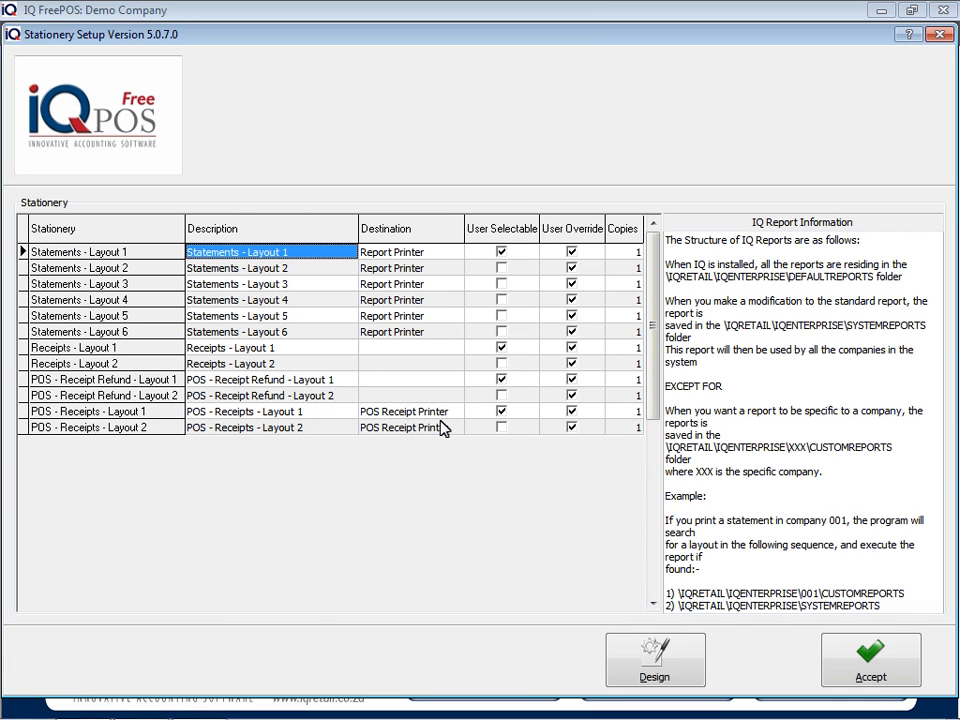
# Set the destination of Receipts - Layout 1 and Receipts - Layout 2 to POS Receipt Printer.
pyautogui.click(402, 267)
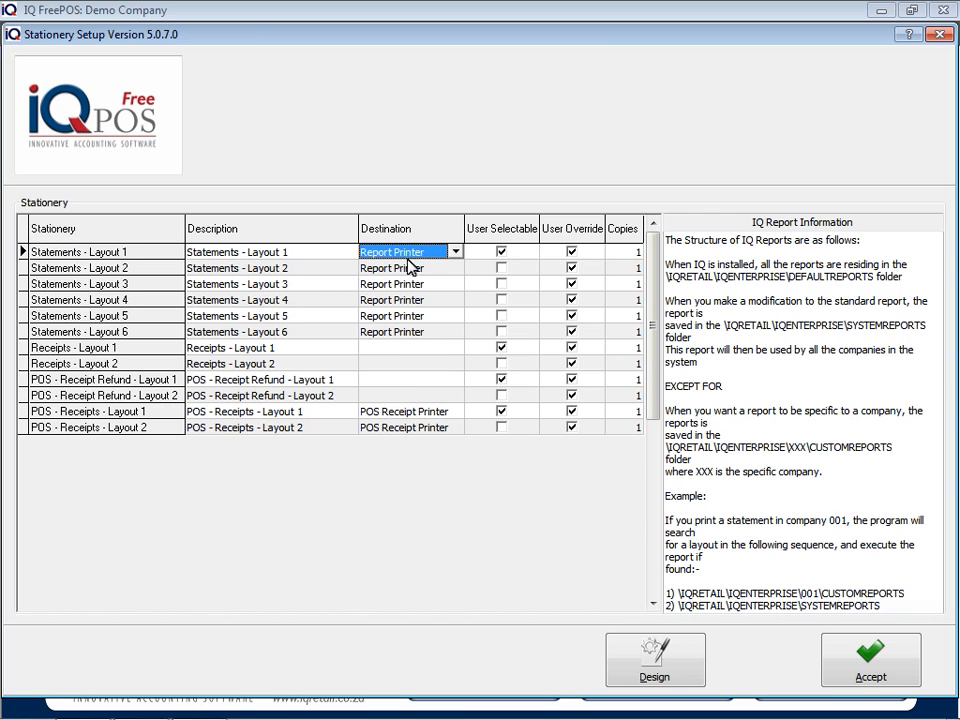
pyautogui.click(410, 348)
pyautogui.click(455, 348)
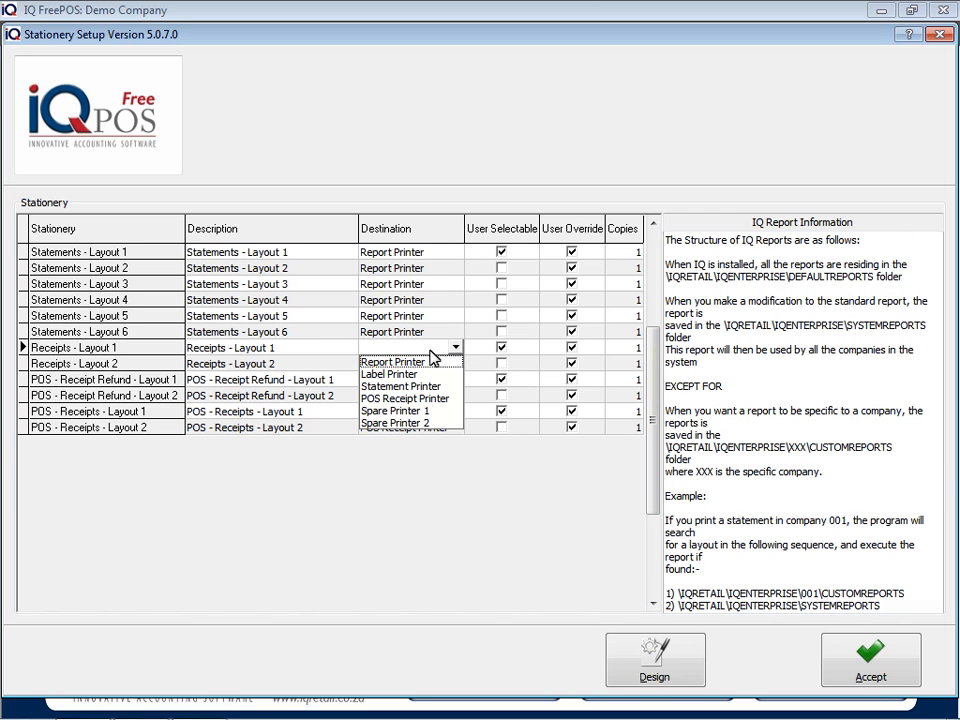
pyautogui.click(402, 398)
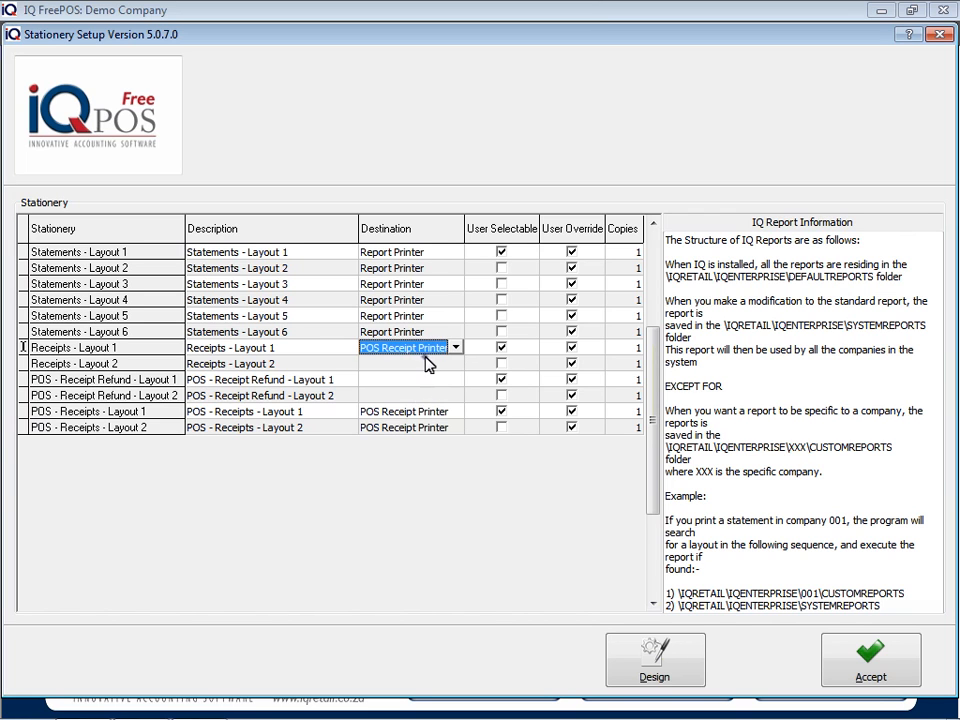
pyautogui.click(407, 364)
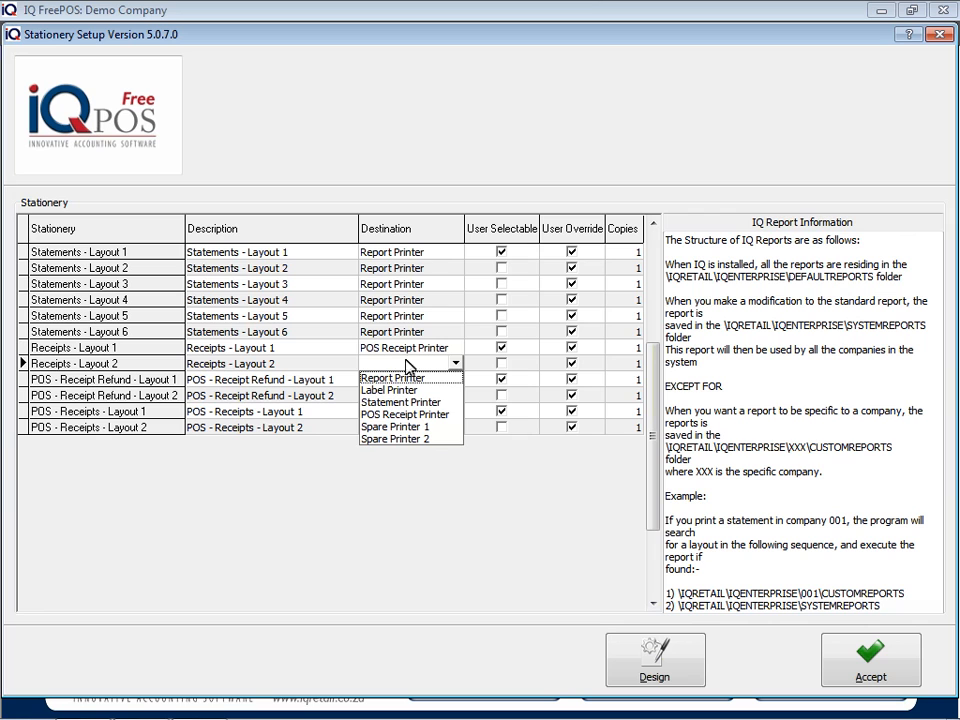
pyautogui.click(376, 414)
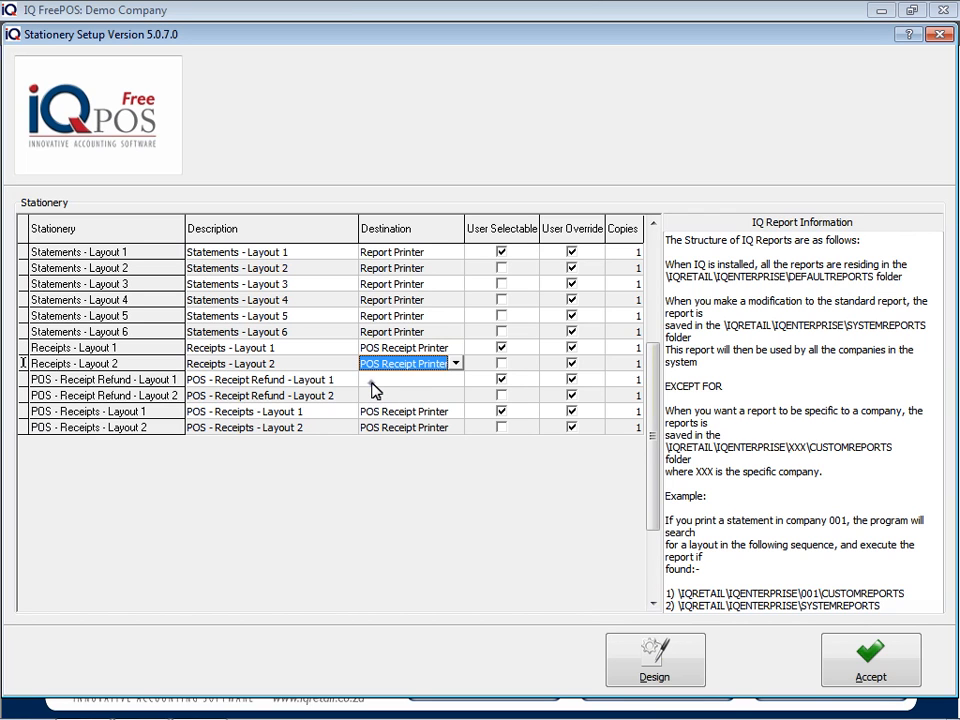
pyautogui.scroll(-1, 372, 383)
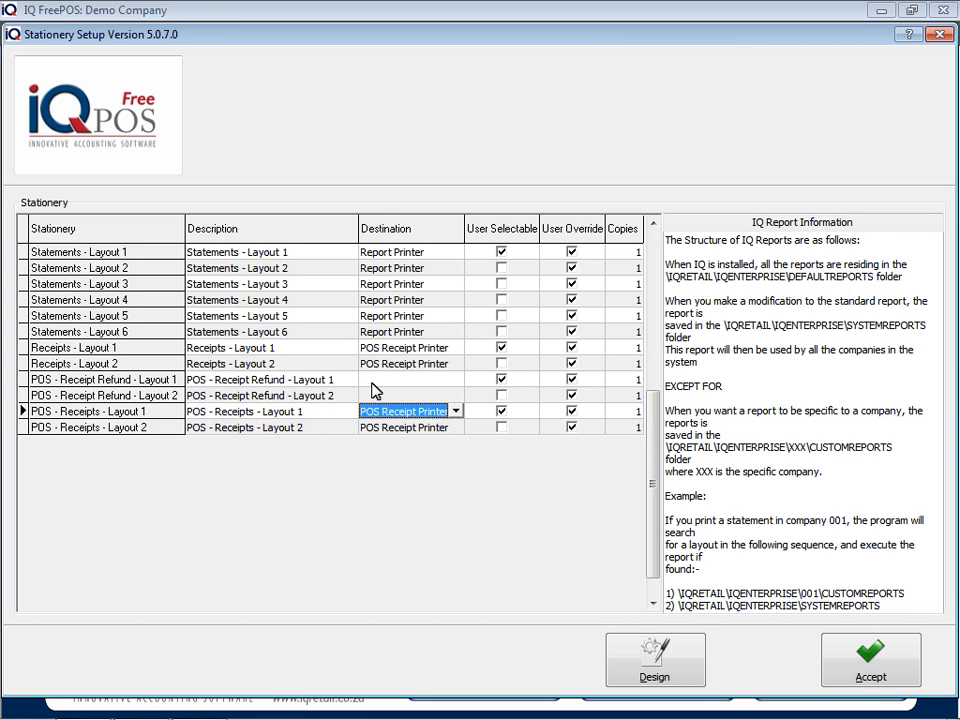
# Make Statements - Layout 2 user selectable, set Statements - Layout 1 to 2 copies, and accept the stationery setup.
pyautogui.click(278, 253)
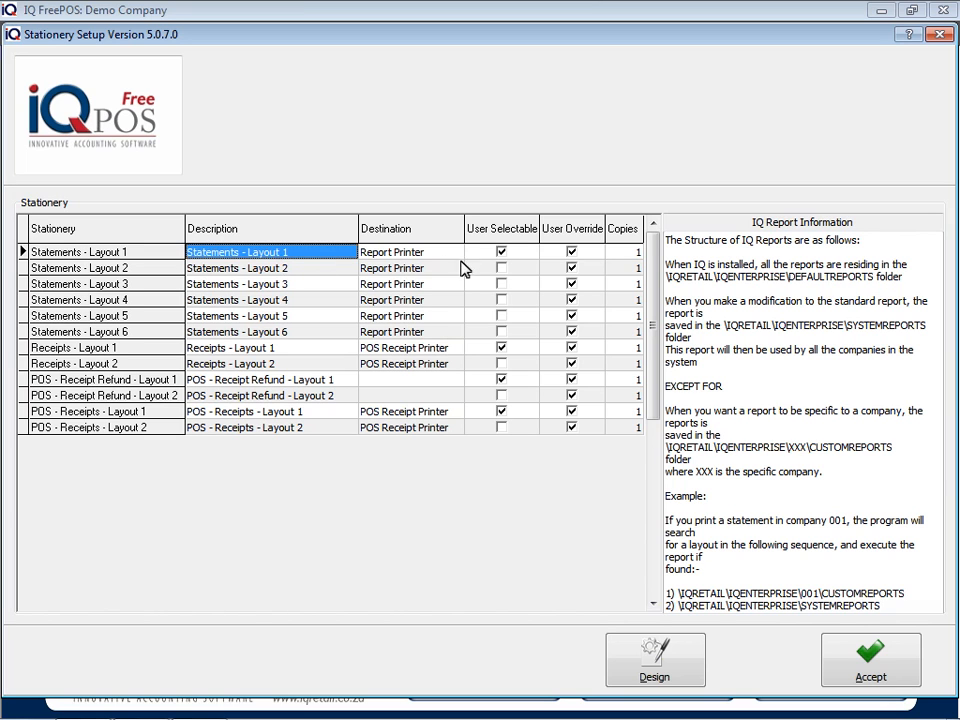
pyautogui.click(499, 268)
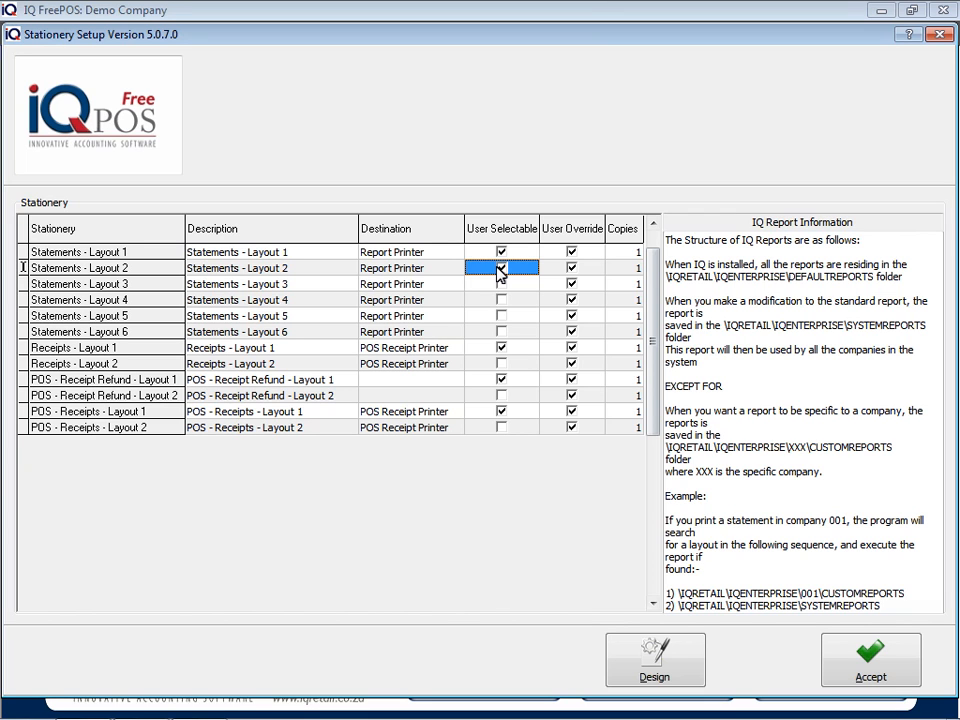
pyautogui.click(624, 253)
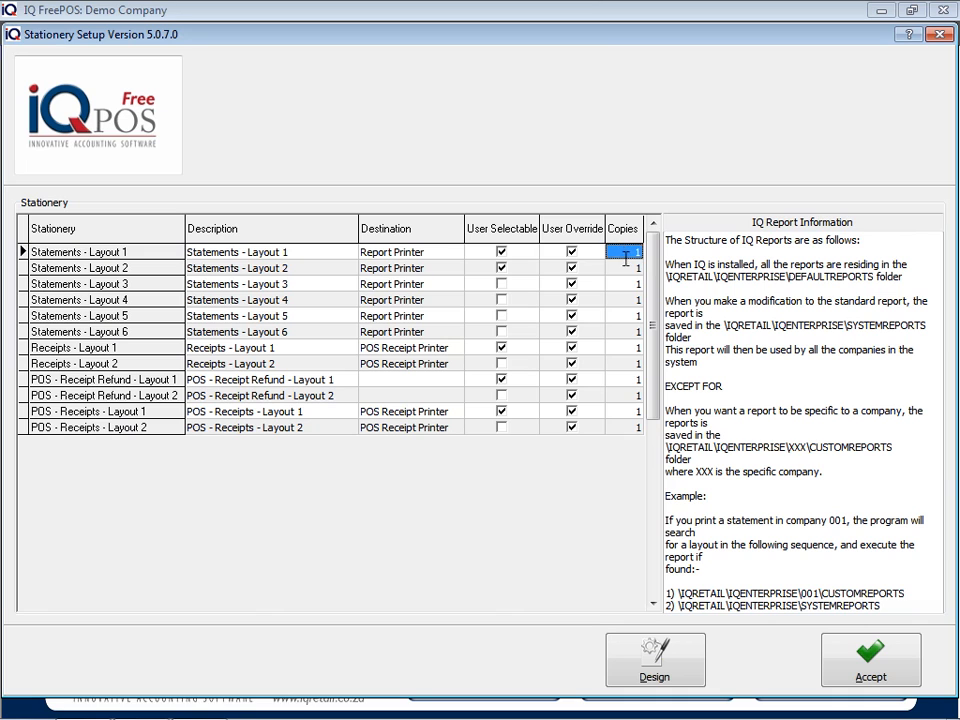
pyautogui.write('2')
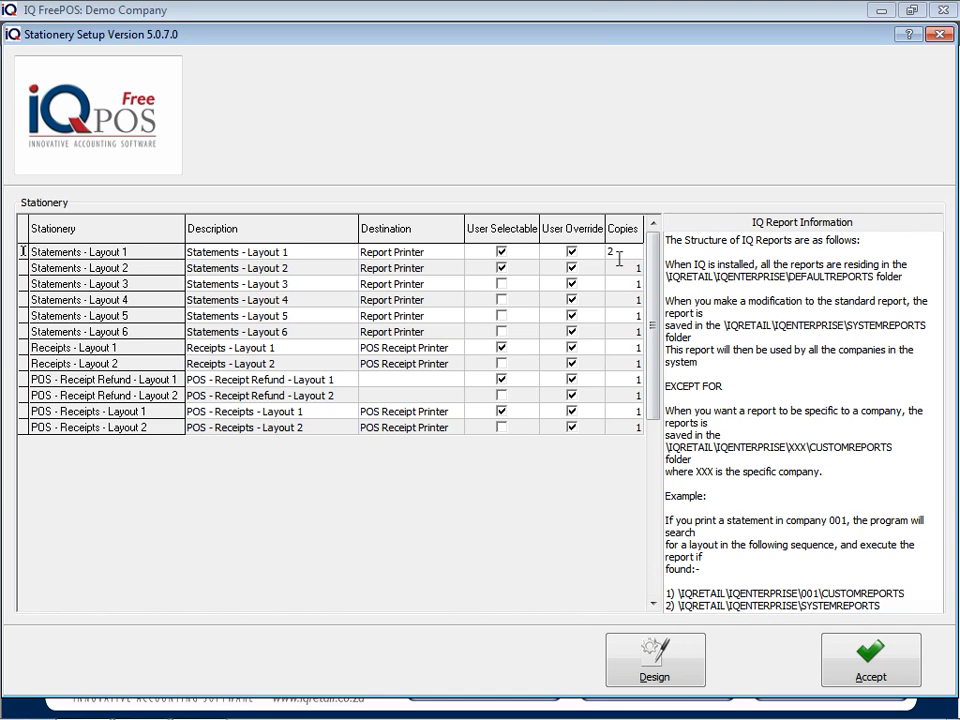
pyautogui.click(620, 267)
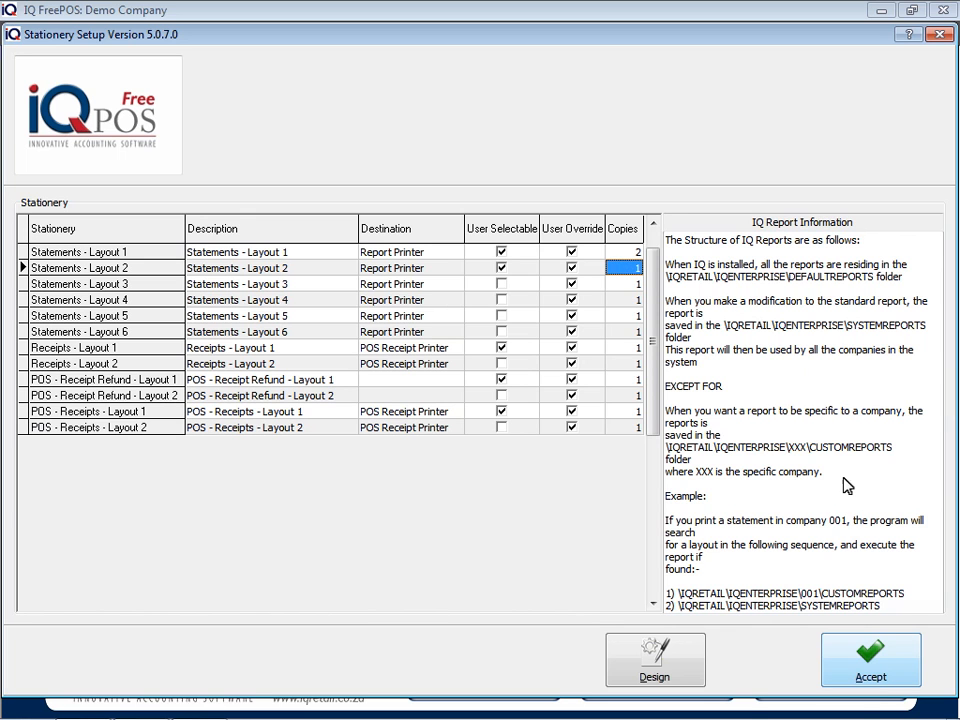
pyautogui.click(864, 674)
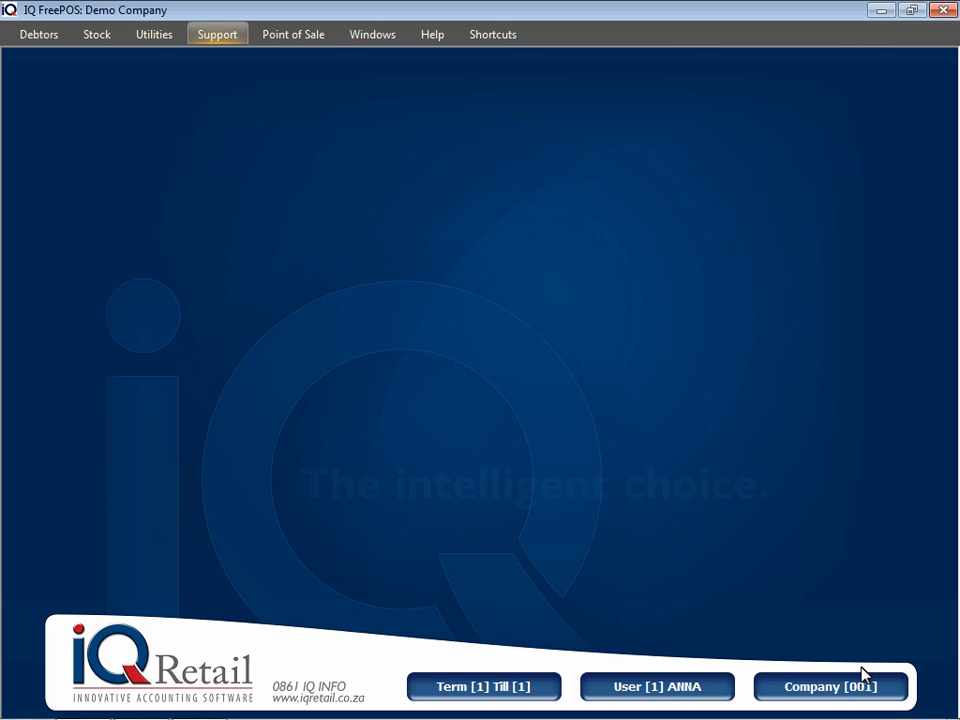
# Reopen the stationery setup and select the description of Statements - Layout 2.
pyautogui.click(207, 40)
pyautogui.click(163, 40)
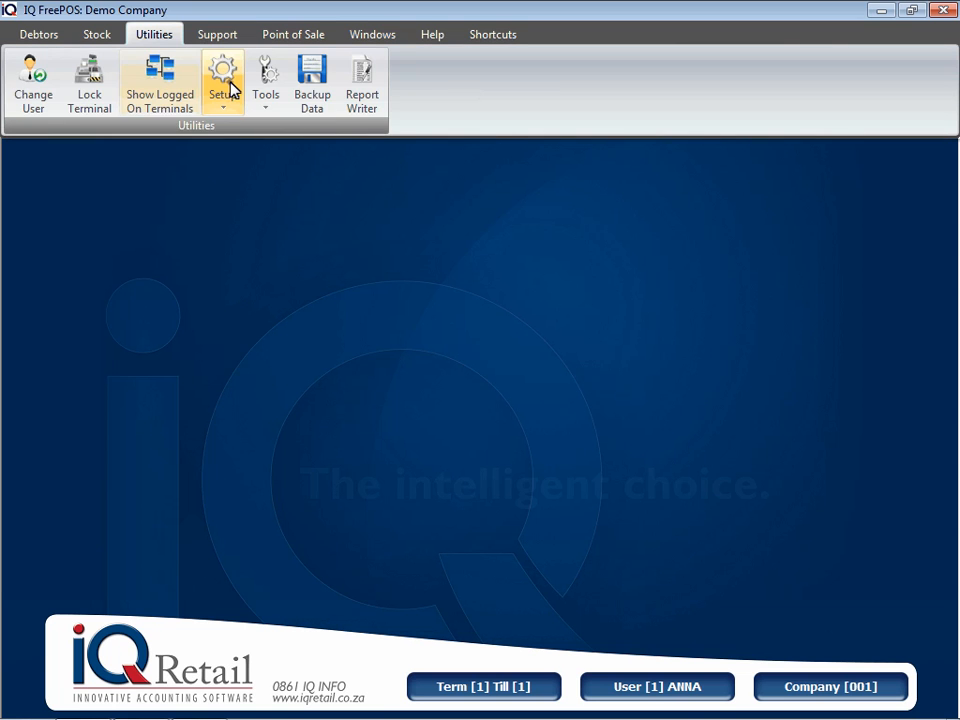
pyautogui.click(228, 90)
pyautogui.click(262, 218)
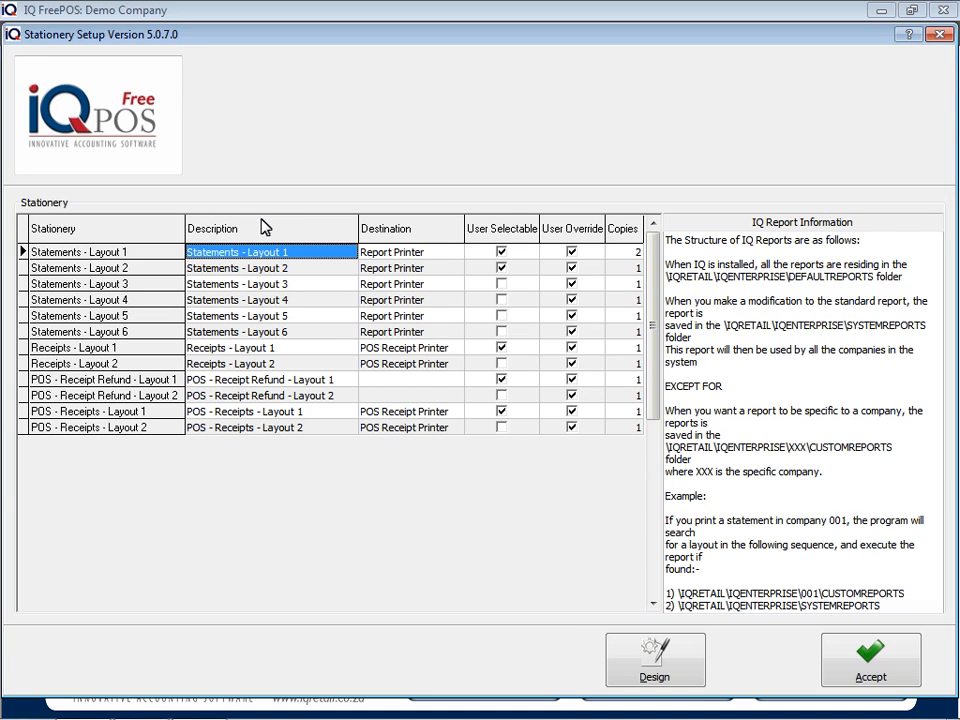
pyautogui.click(208, 271)
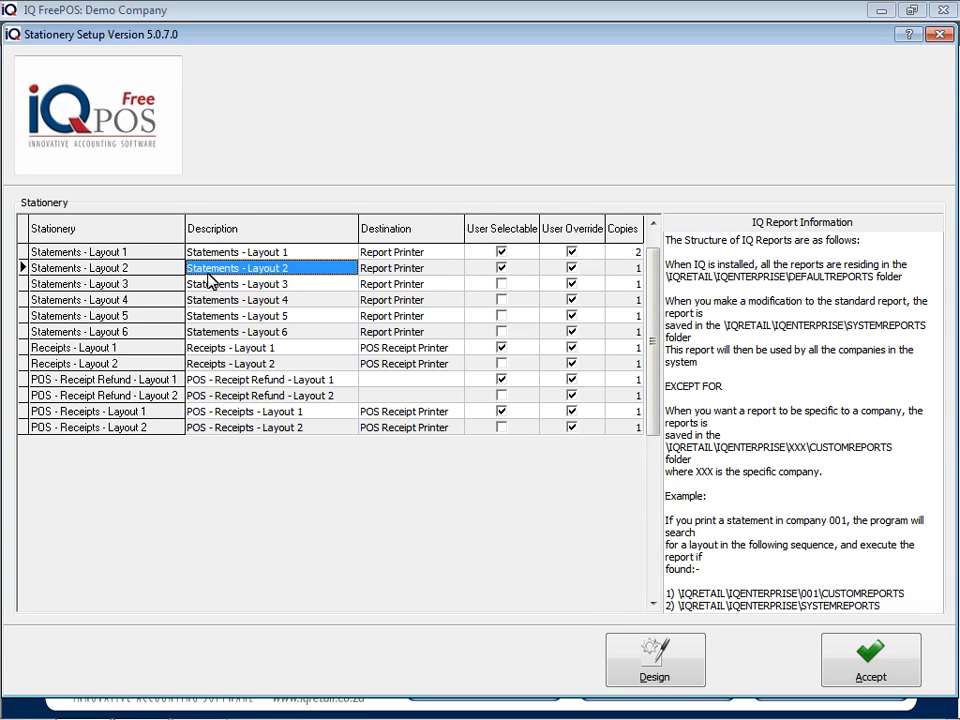